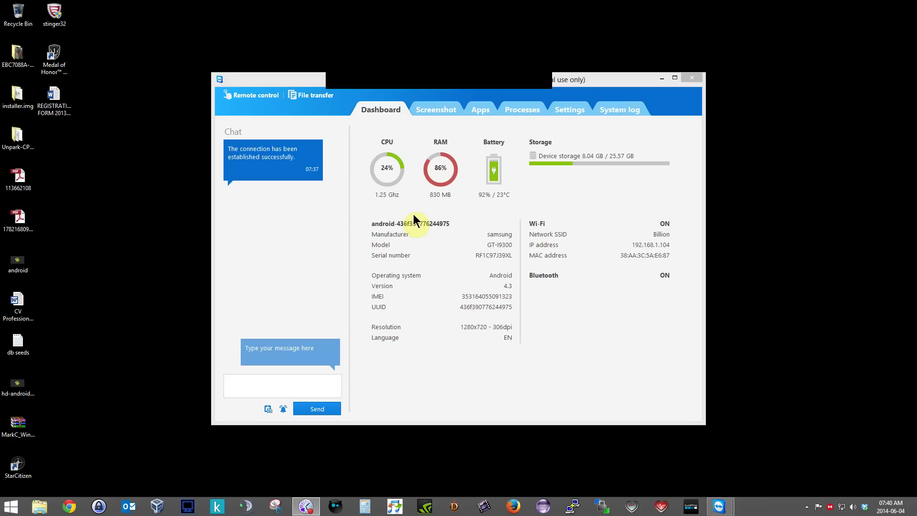
- Check the phone's Screenshot view, return to its Dashboard, and start Remote control
{"action": "left_click", "coordinate": [451, 112]}
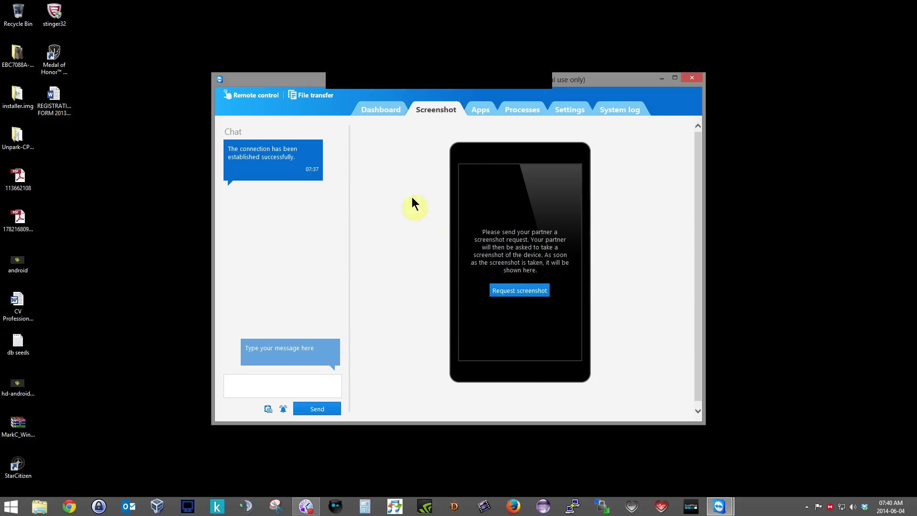
{"action": "left_click", "coordinate": [374, 112]}
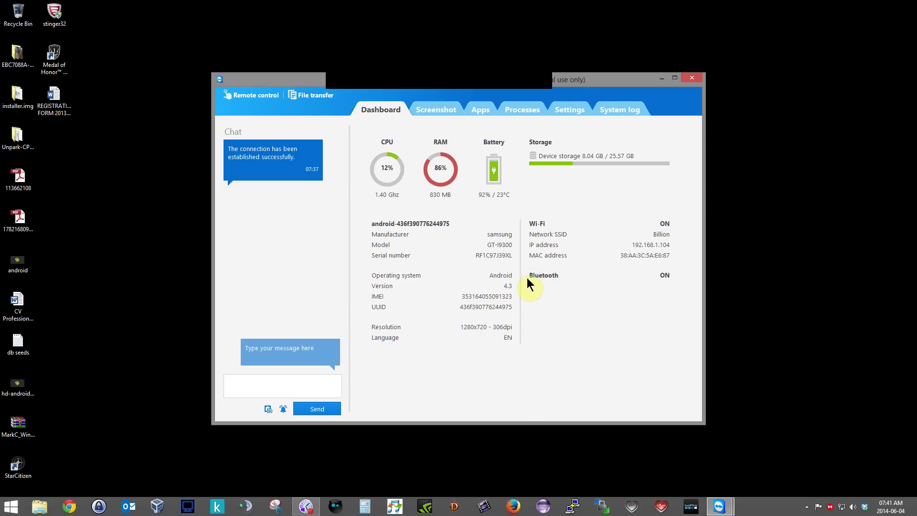
{"action": "left_click", "coordinate": [255, 95]}
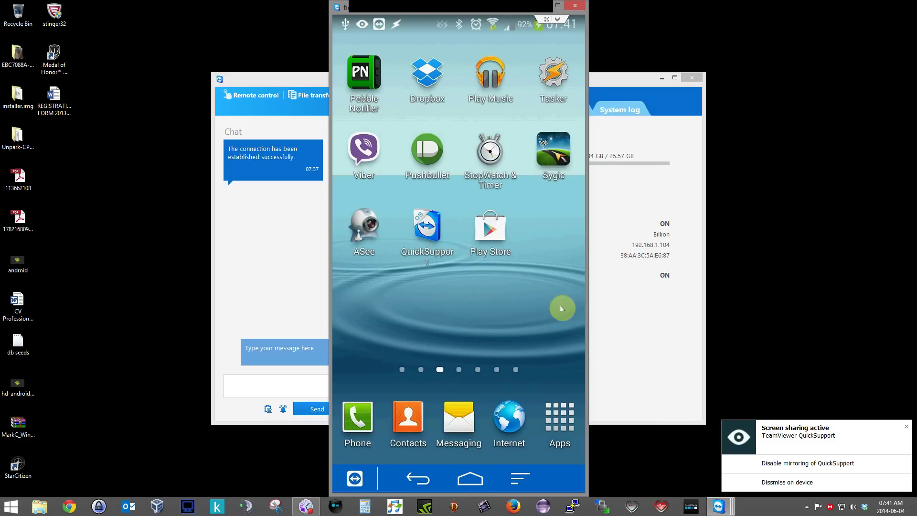
{"action": "left_click_drag", "start_coordinate": [522, 327], "coordinate": [526, 316]}
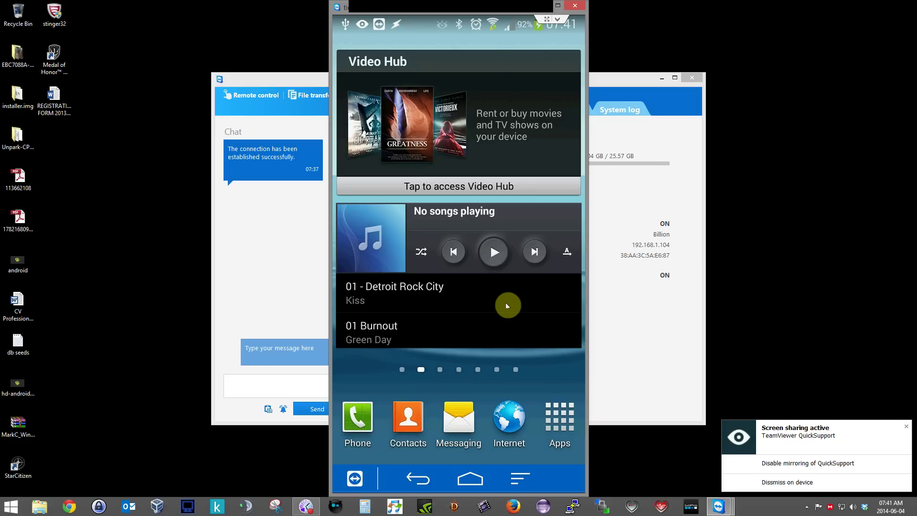
{"action": "left_click_drag", "start_coordinate": [505, 302], "coordinate": [504, 302]}
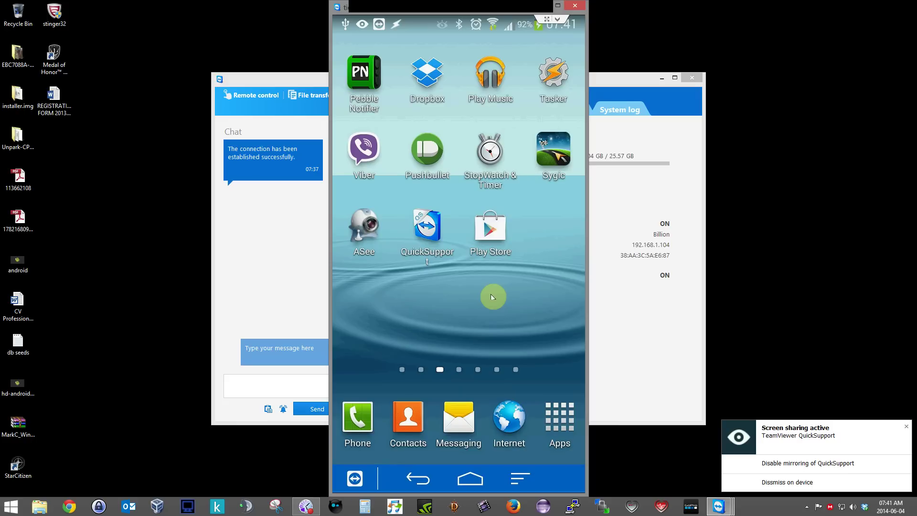
{"action": "key", "text": "Left"}
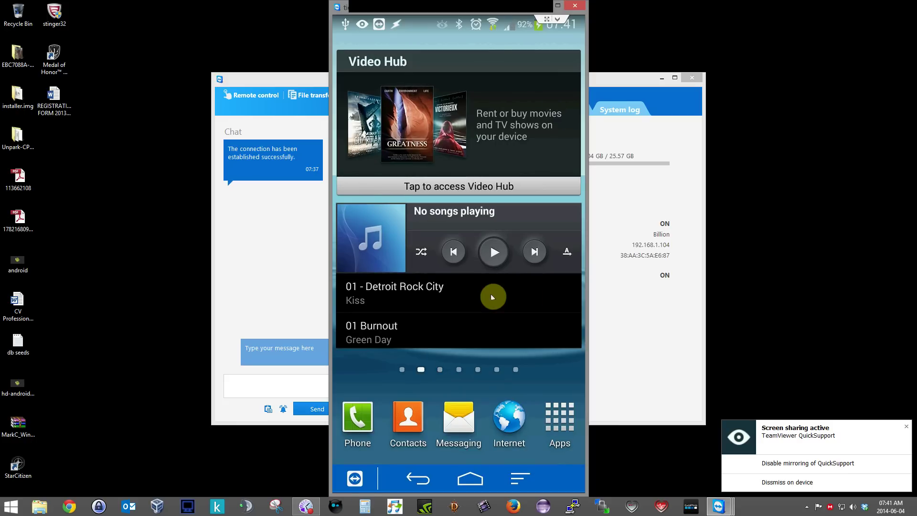
{"action": "key", "text": "Right"}
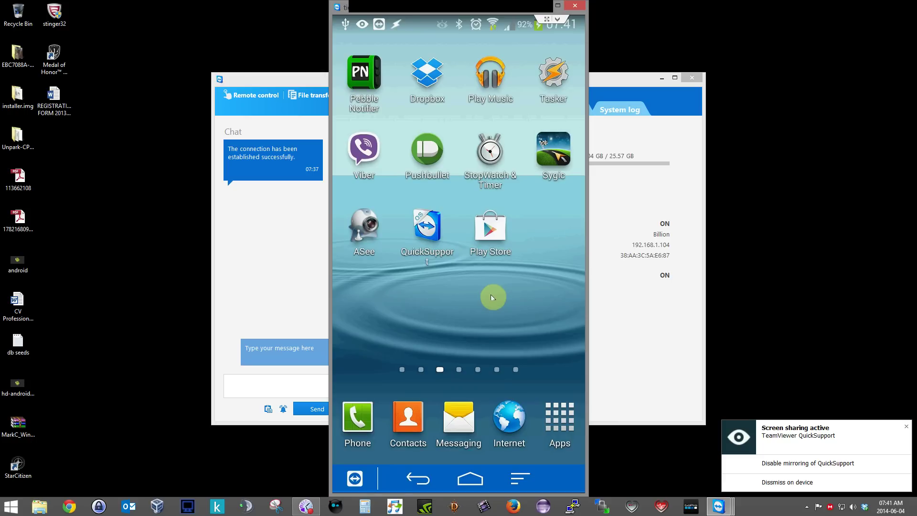
{"action": "left_click", "coordinate": [436, 265]}
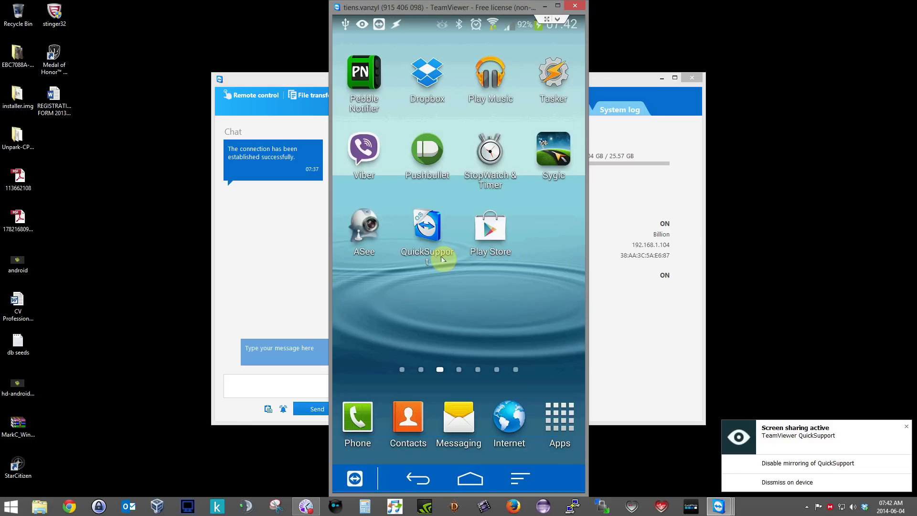
- Open the phone's Play Store and rerun the recent "qs" search
{"action": "left_click", "coordinate": [488, 231]}
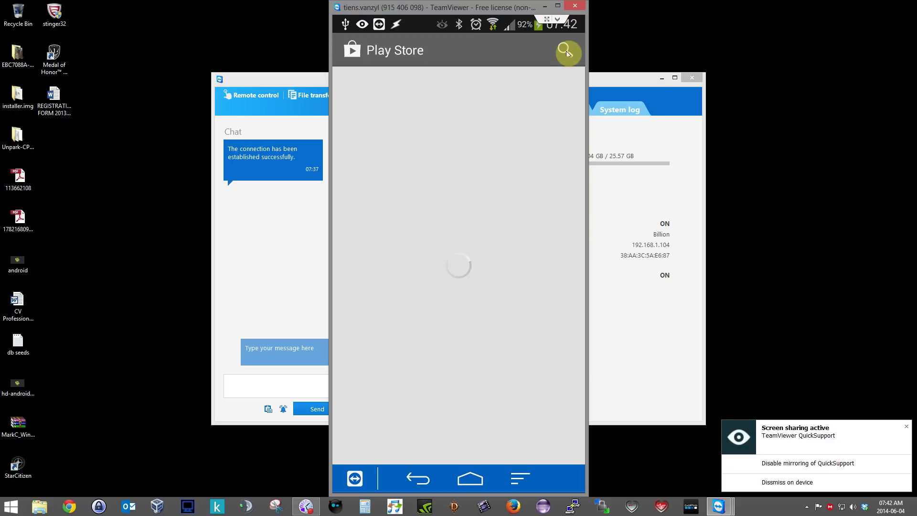
{"action": "left_click", "coordinate": [567, 51]}
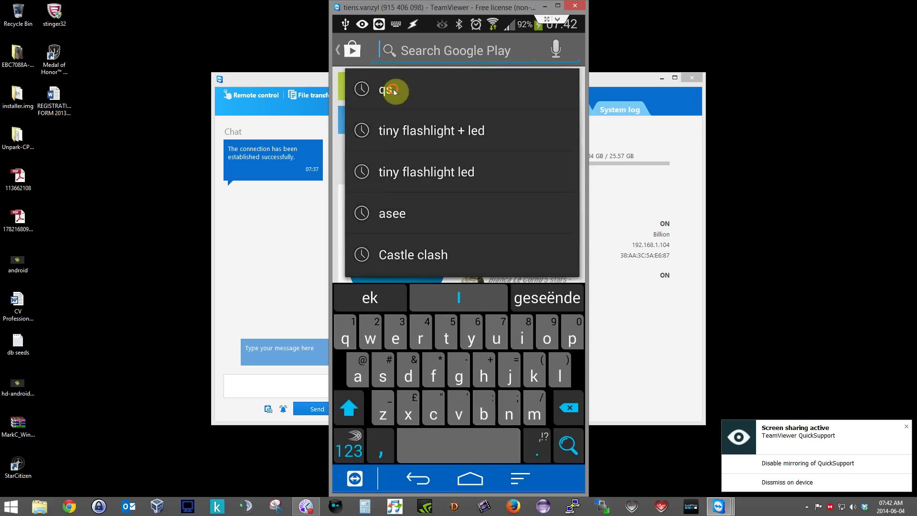
{"action": "left_click", "coordinate": [394, 89]}
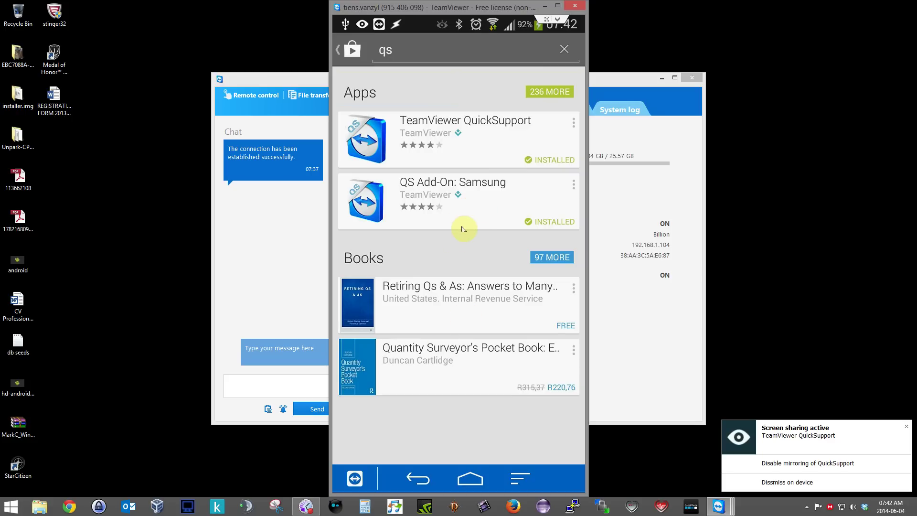
- Close the bottom-right "Screen sharing active" notification
{"action": "left_click", "coordinate": [906, 427]}
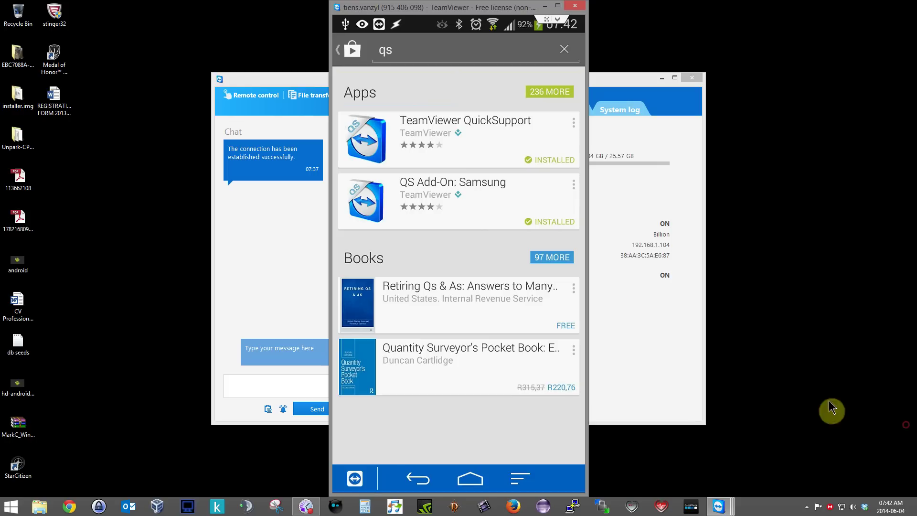